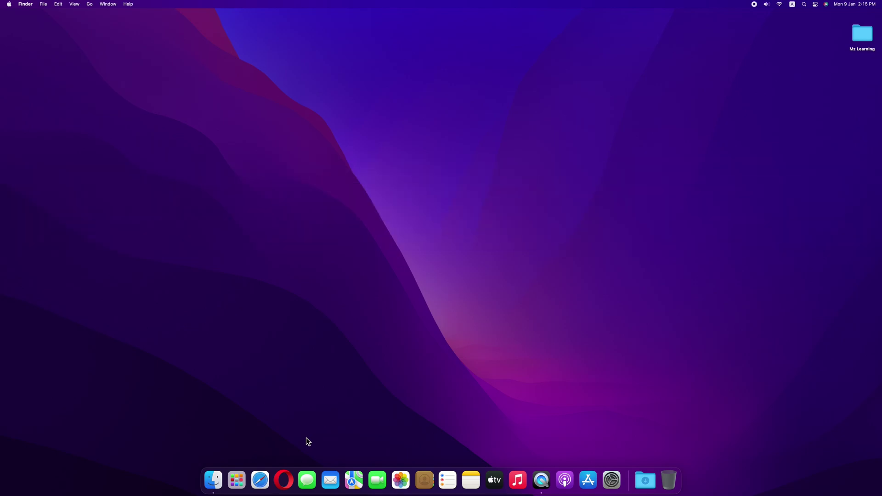
Launch SuperDuper! from Launchpad's app grid.
left_click(240, 476)
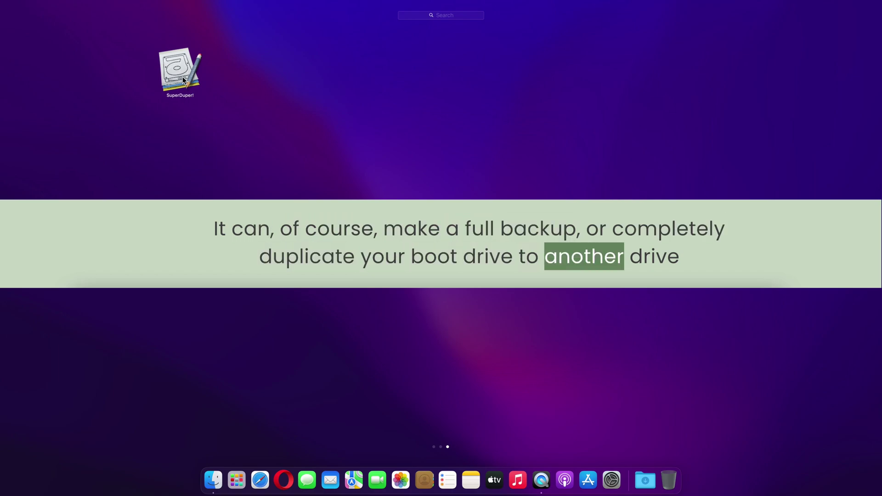
left_click(183, 80)
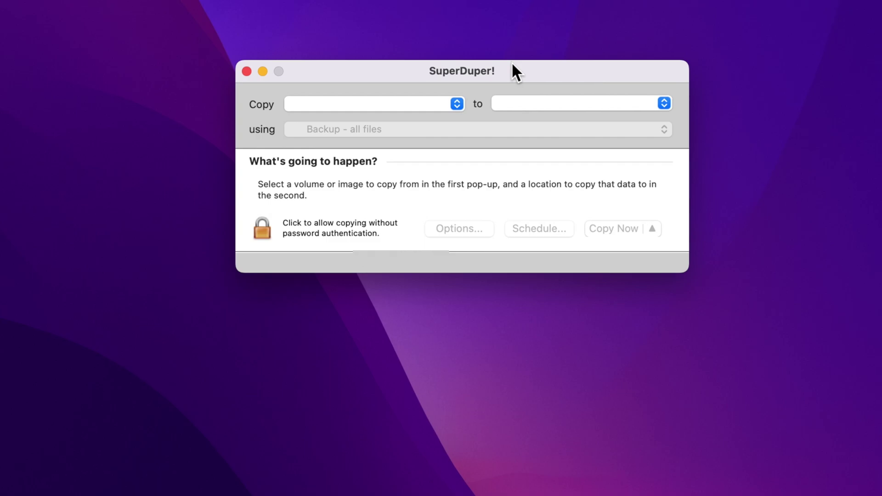
Set SuperDuper! to copy Macintosh HD to Mz Learning using 'Backup - all files'.
left_click(458, 99)
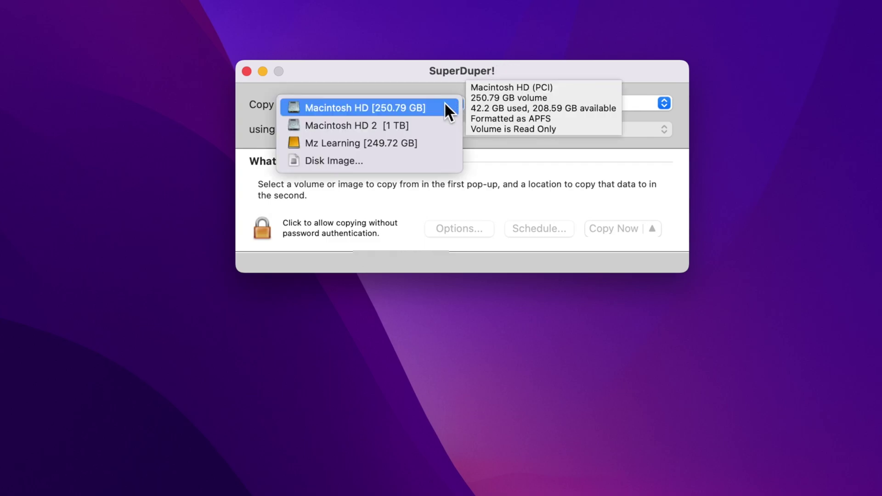
left_click(376, 107)
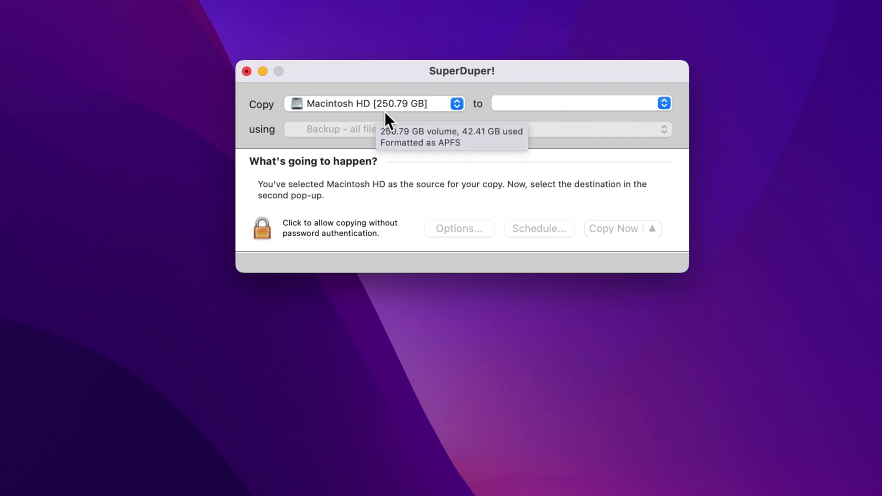
left_click(579, 103)
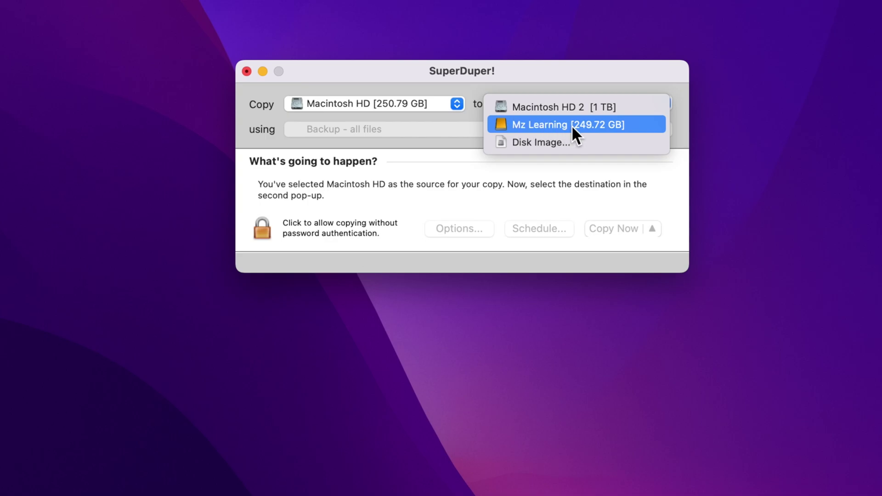
left_click(625, 125)
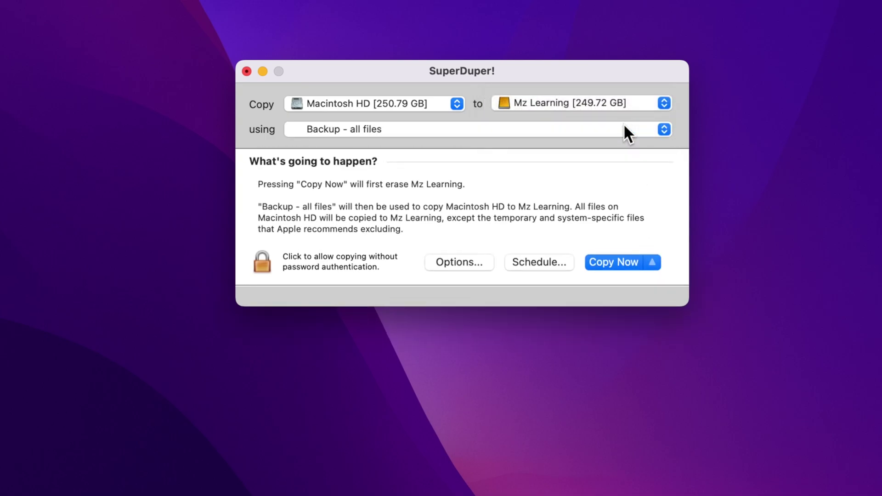
left_click(624, 129)
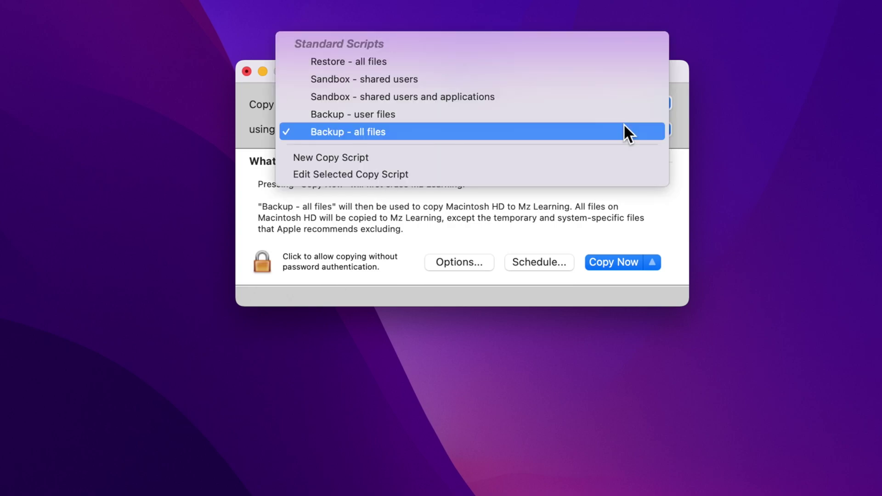
left_click(680, 122)
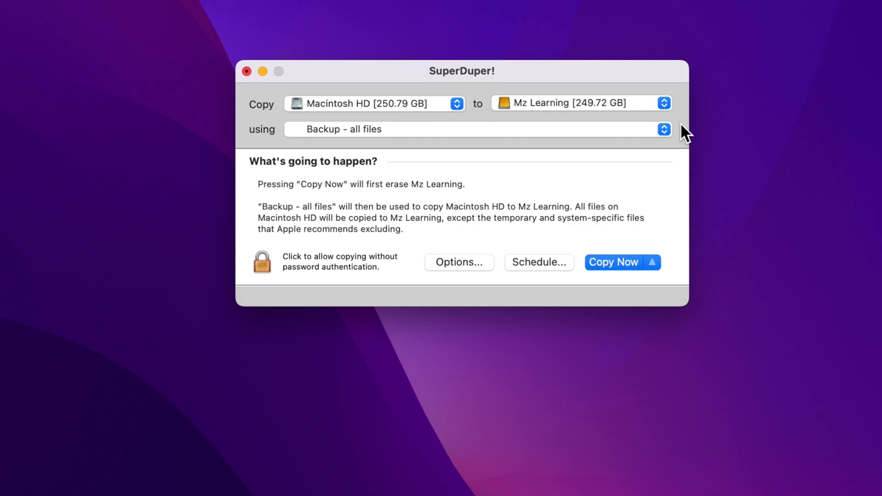
Start the copy, authorise it with the admin password, and confirm erasing Mz Learning.
left_click(619, 260)
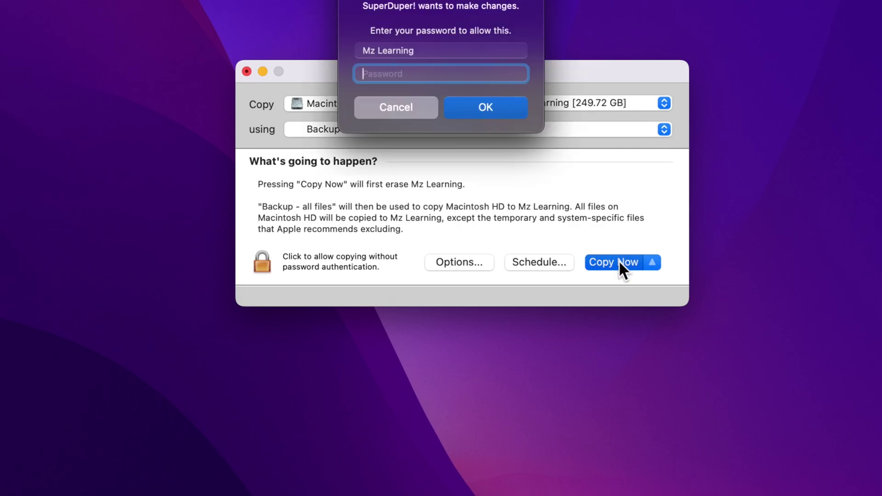
type("••••••")
key("Return")
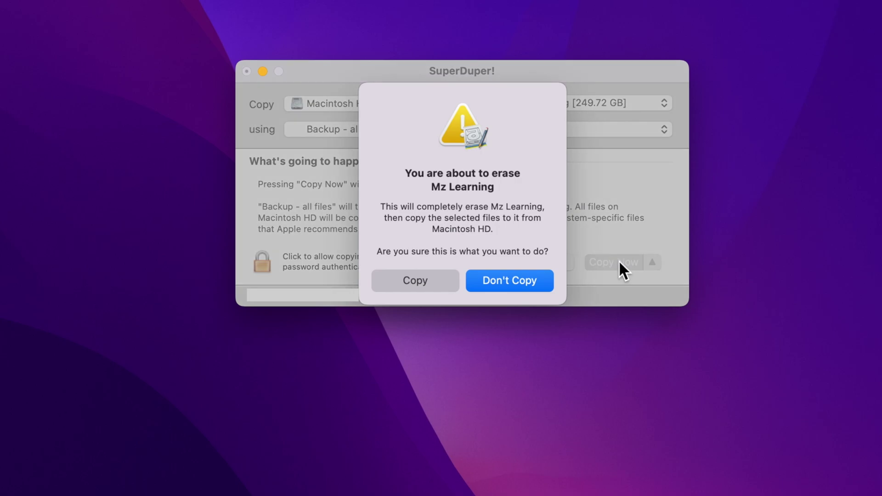
left_click(432, 278)
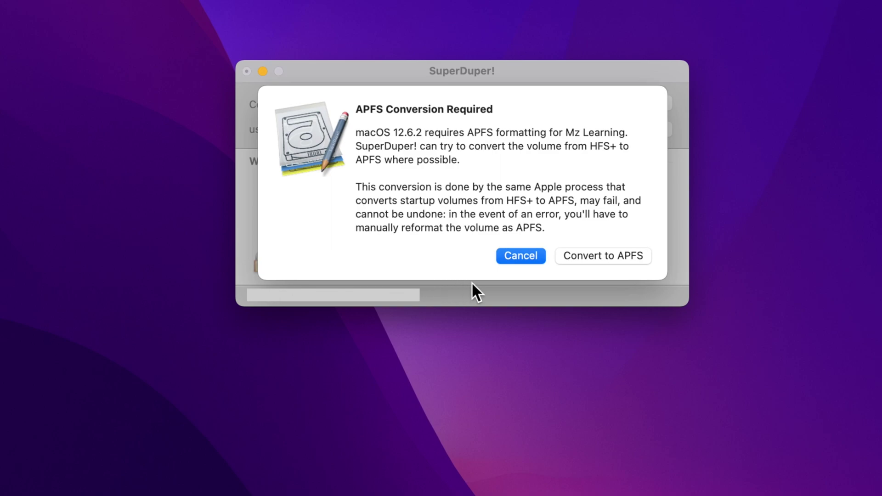
Accept converting Mz Learning to APFS so the clone of Macintosh HD completes.
left_click(596, 256)
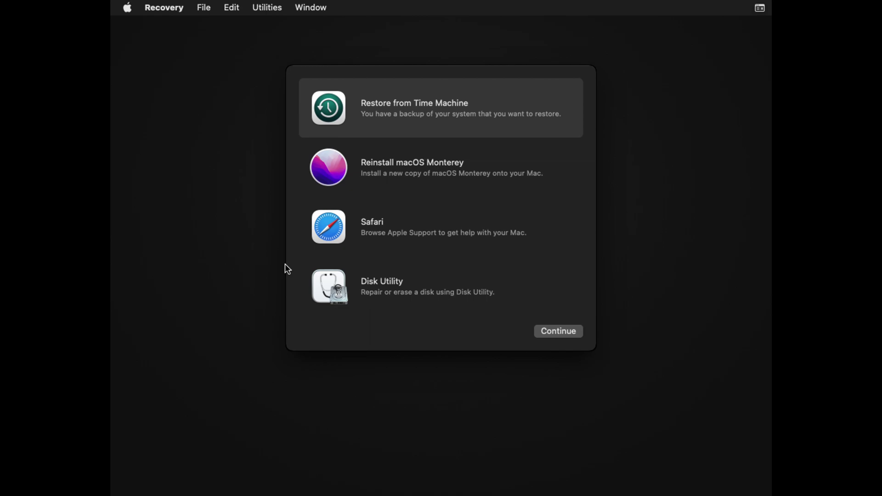
Open Disk Utility from macOS Recovery and select the Mz Learning drive.
left_click(413, 285)
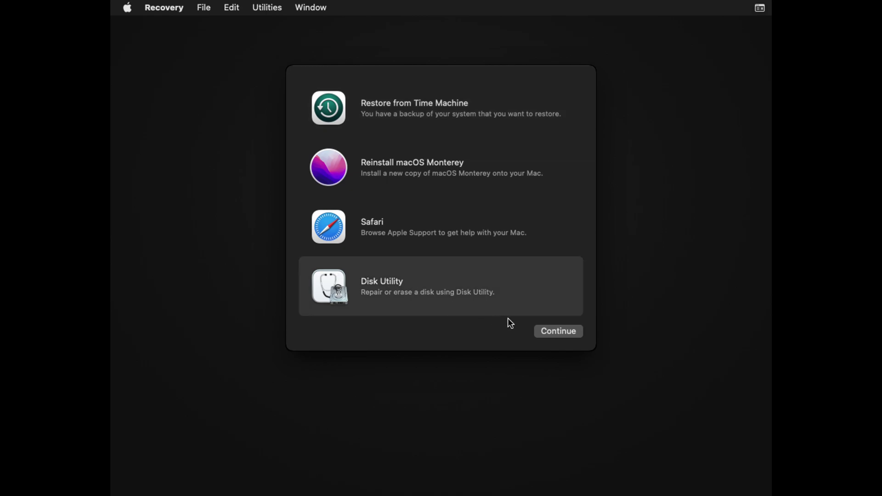
left_click(557, 332)
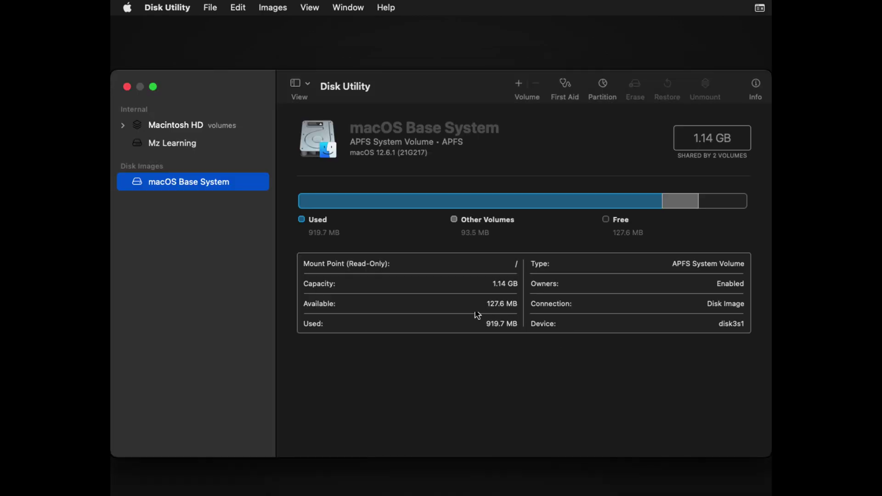
left_click(191, 151)
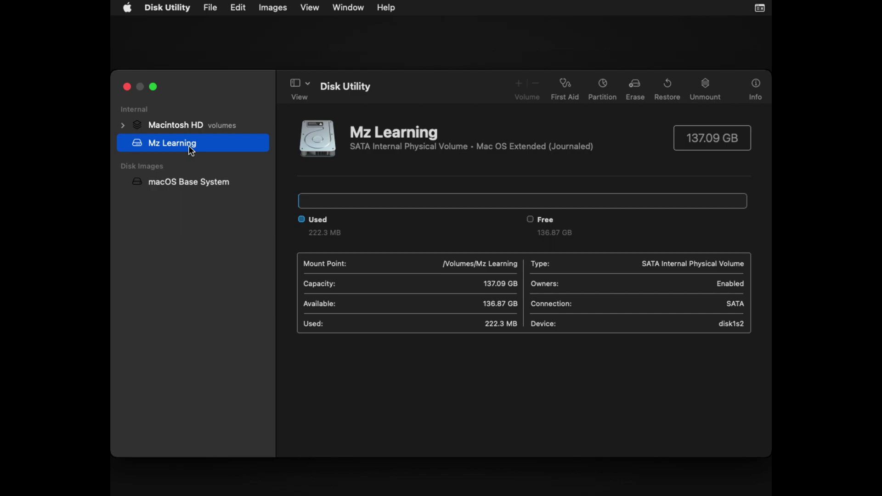
Erase Mz Learning as an APFS volume, keeping its name.
right_click(191, 151)
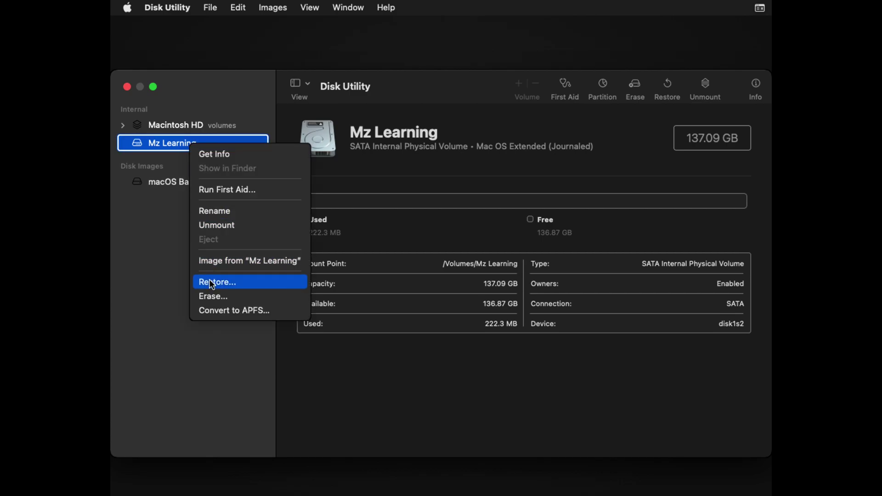
left_click(222, 296)
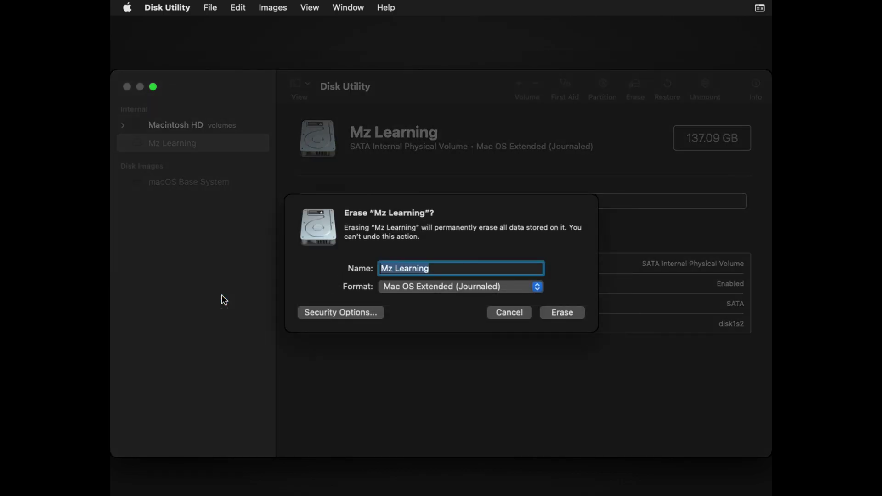
left_click(406, 286)
left_click(409, 225)
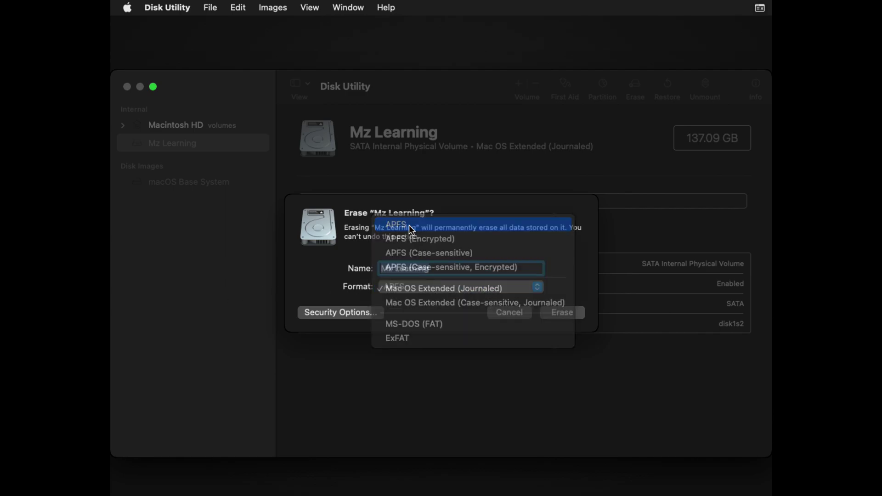
left_click(561, 309)
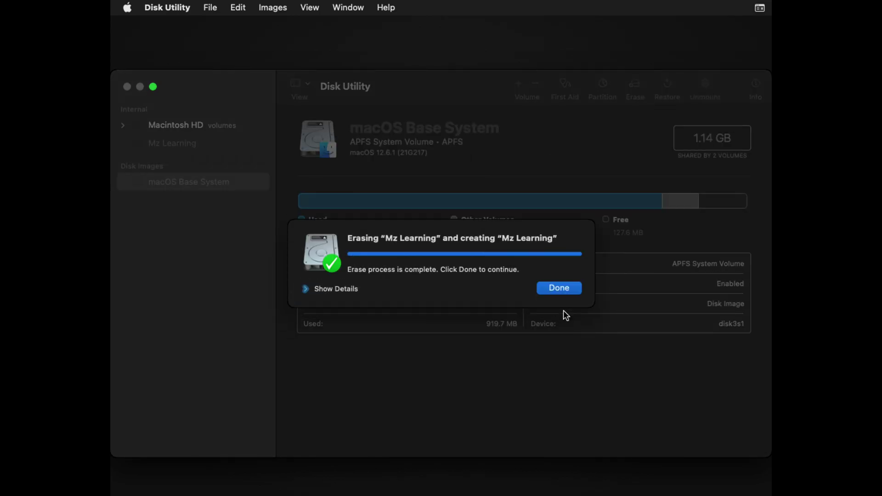
left_click(564, 292)
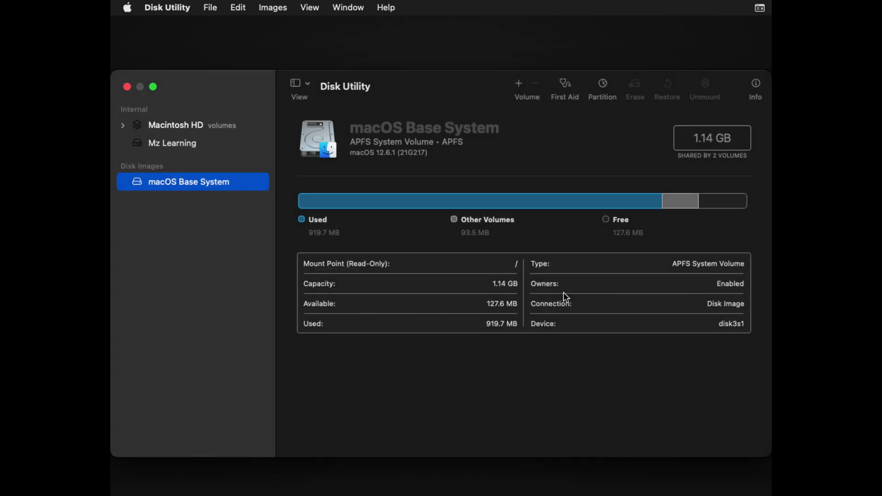
Restore Mz Learning from Macintosh HD in Disk Utility.
left_click(200, 146)
right_click(201, 146)
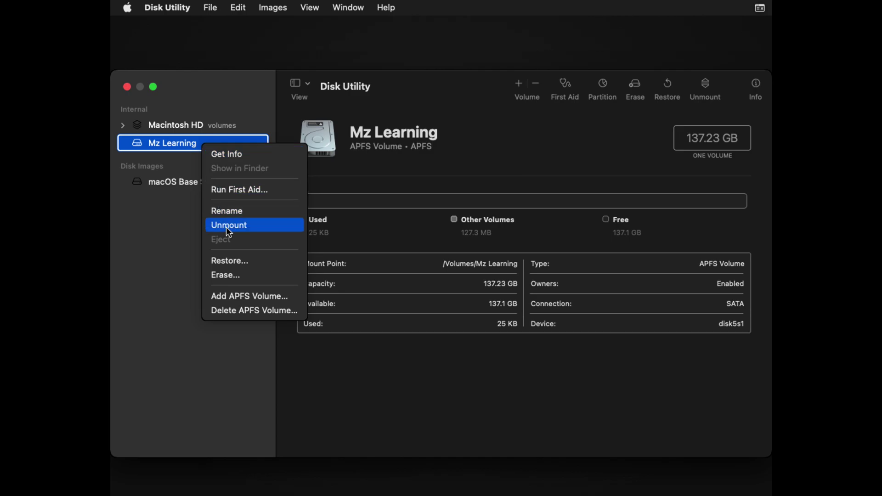
left_click(244, 261)
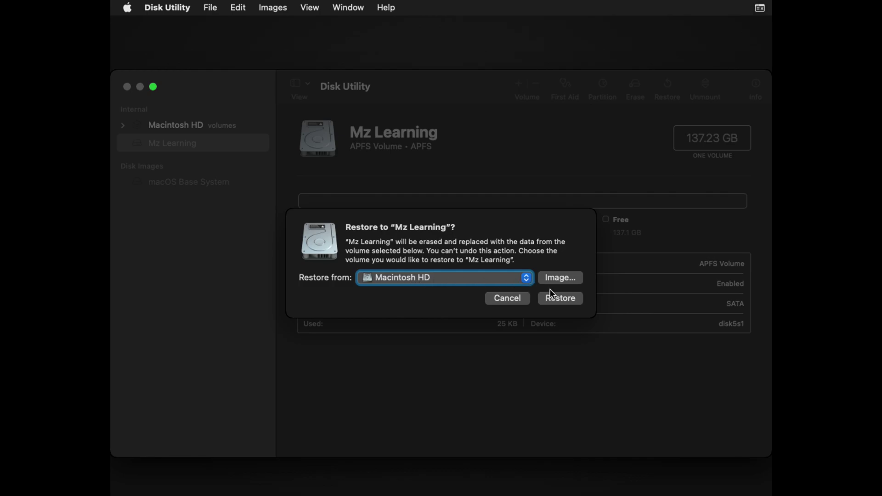
left_click(560, 299)
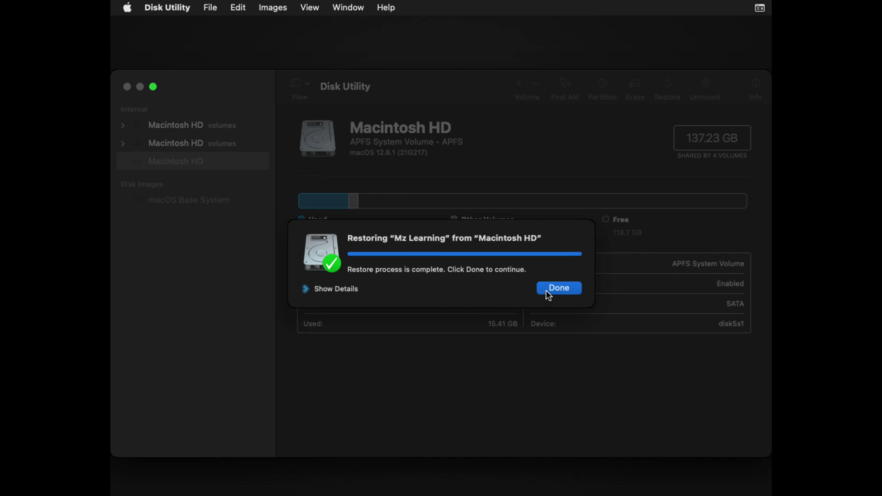
left_click(559, 290)
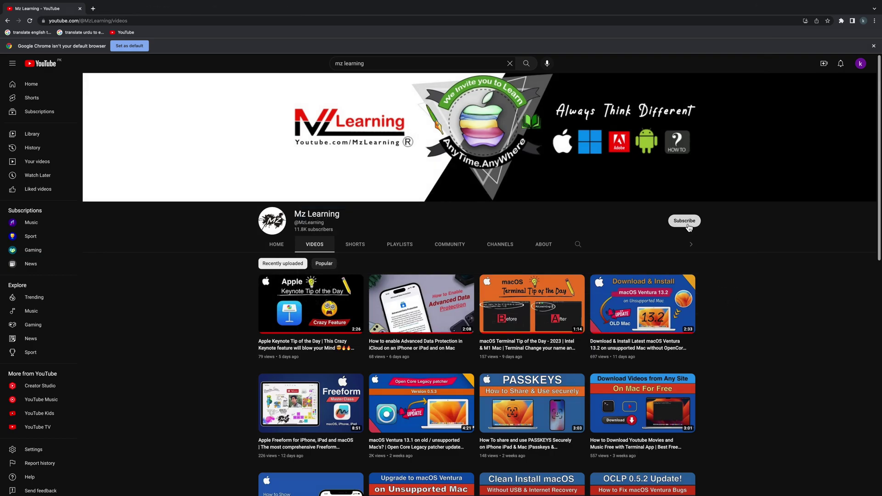
Subscribe to the Mz Learning YouTube channel with all notifications turned on.
left_click(689, 226)
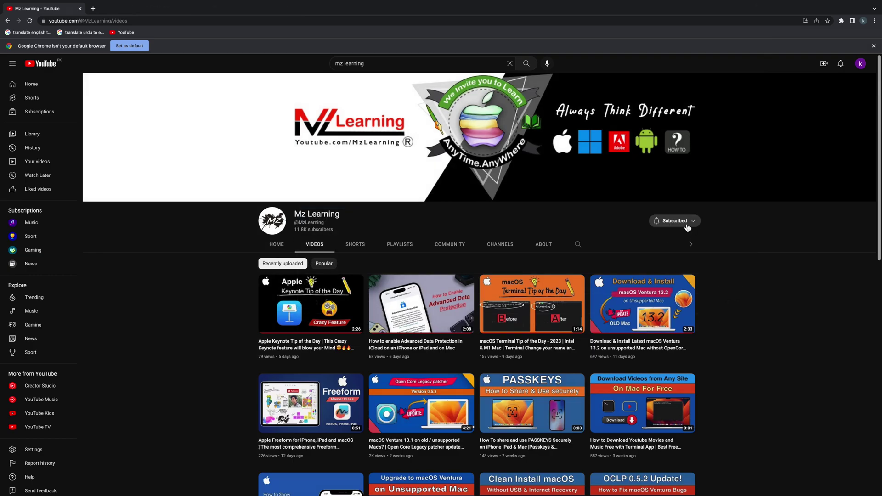
left_click(656, 225)
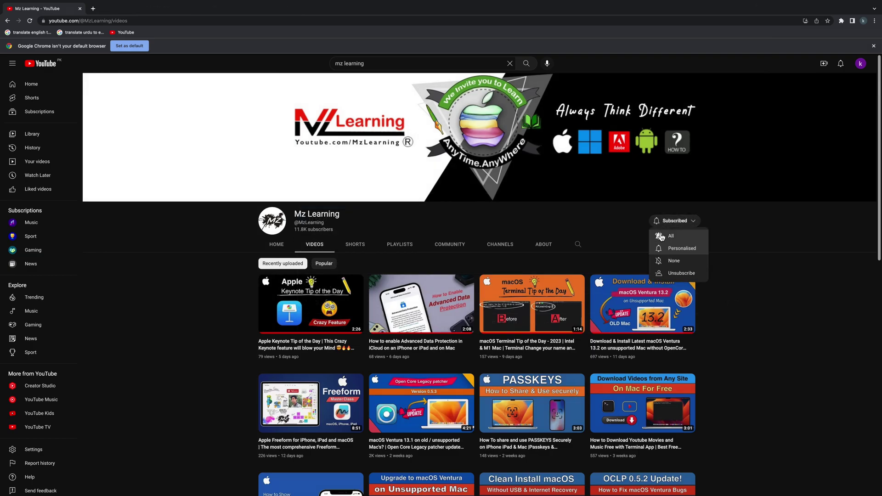
left_click(662, 236)
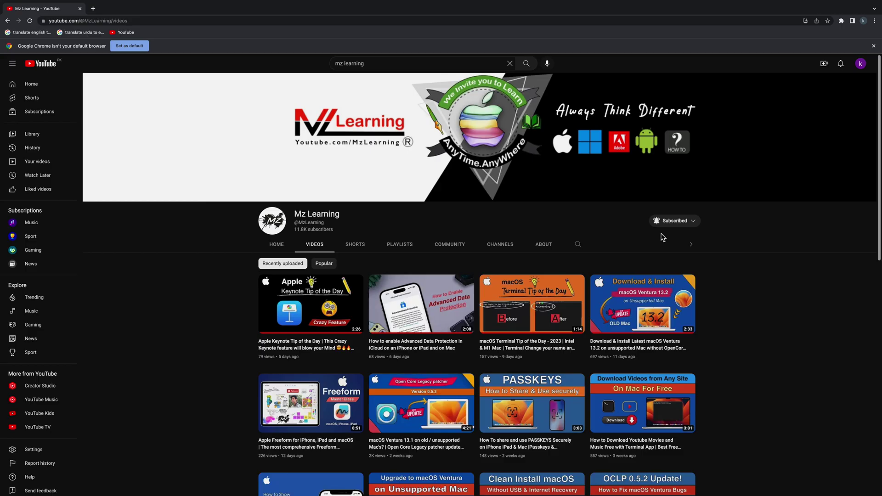